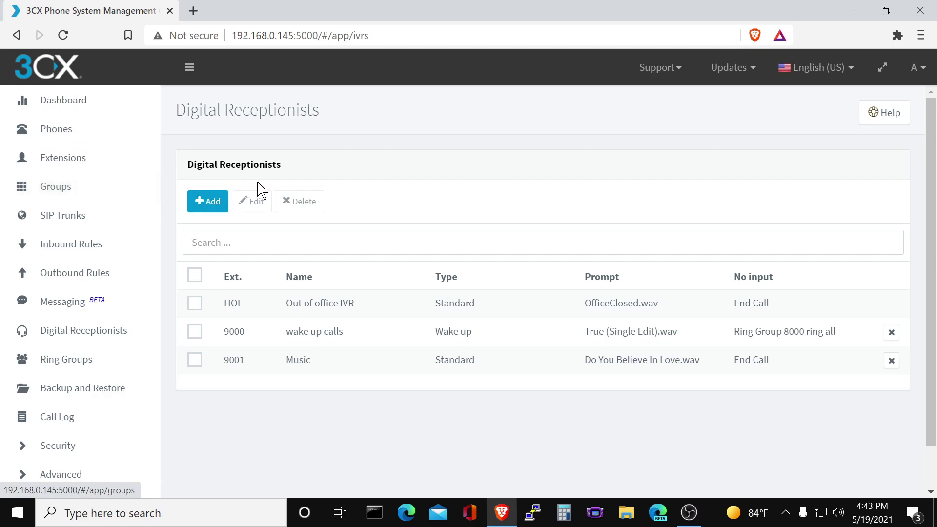
# Delete the existing Music digital receptionist at extension 9001 and confirm its permanent removal.
pyautogui.click(195, 360)
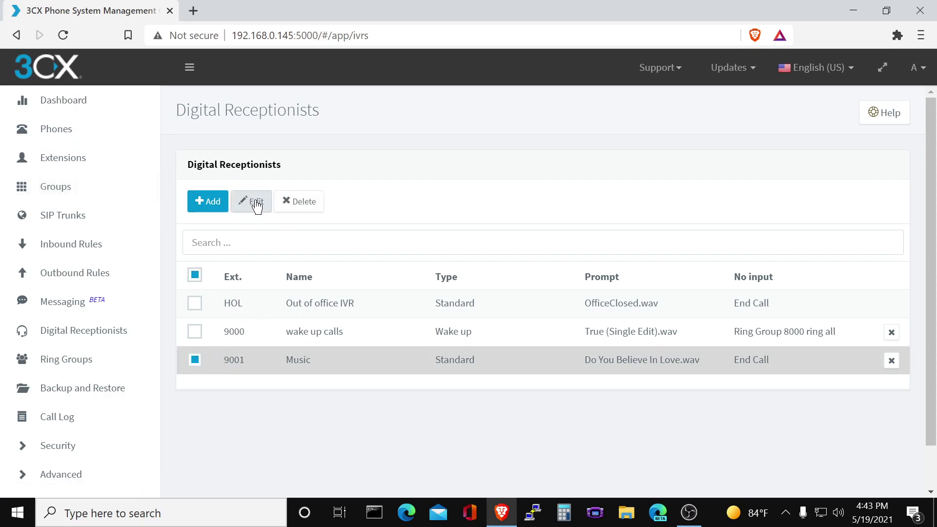
pyautogui.click(287, 209)
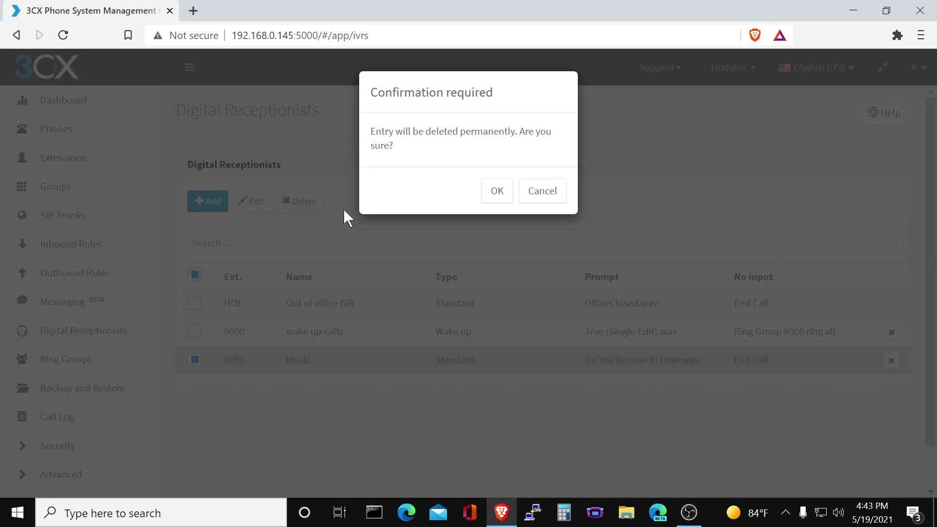
pyautogui.click(489, 193)
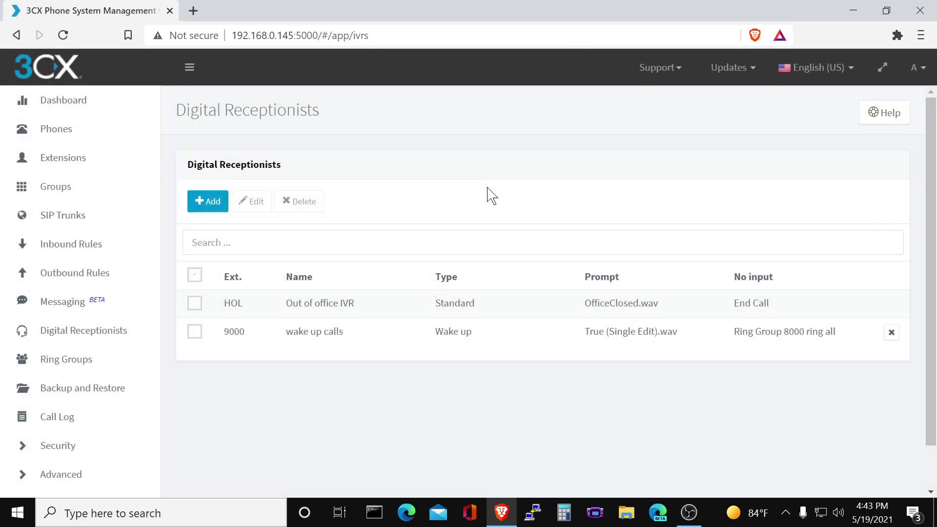
# Add a new digital receptionist named Music with extension 9001.
pyautogui.click(211, 203)
pyautogui.scroll(-1, 275, 208)
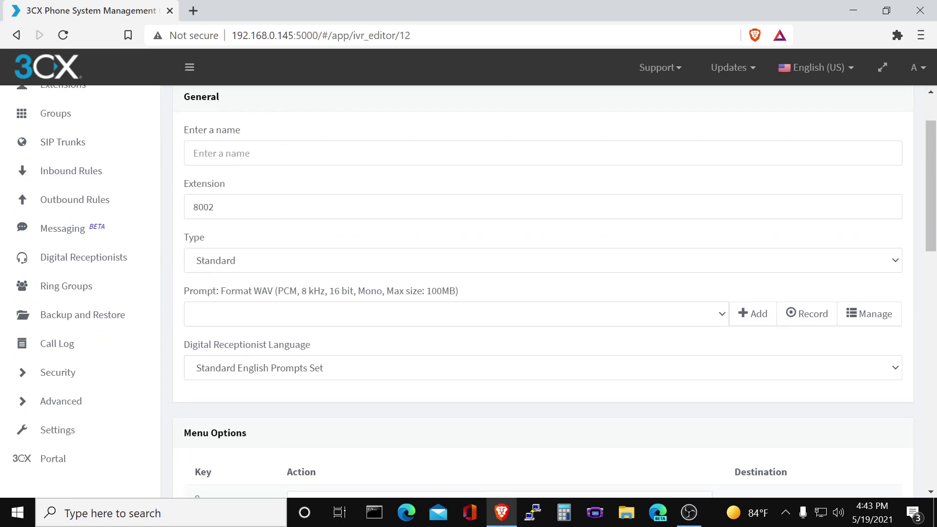
pyautogui.click(292, 157)
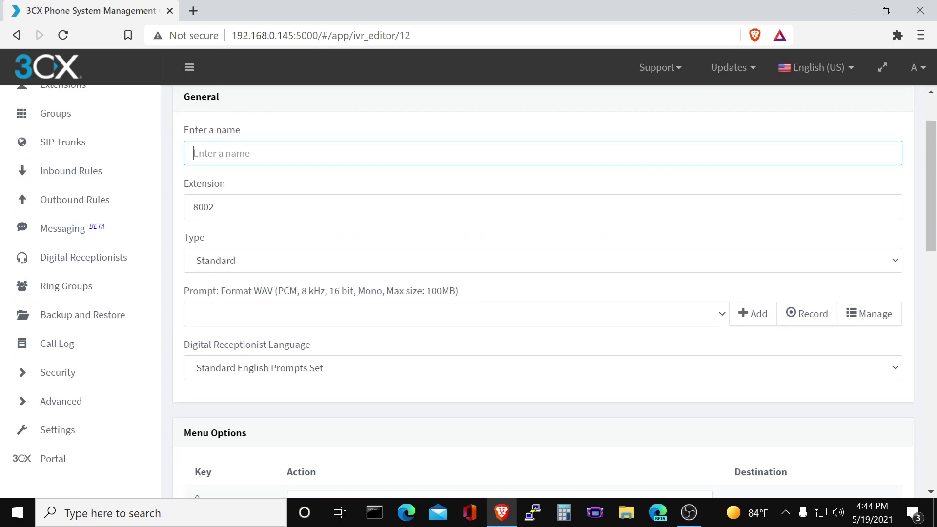
pyautogui.write('Music')
pyautogui.press('Tab')
pyautogui.write('900')
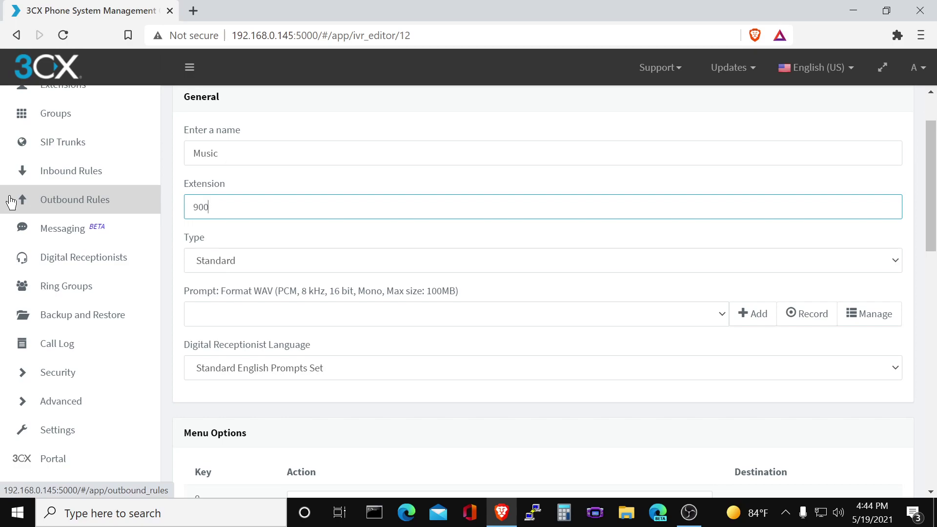
# Keep the receptionist type as Standard and choose "Crimson and Clover Original 1968 Tommy James & The Shondells (1).wav" as its prompt.
pyautogui.click(243, 264)
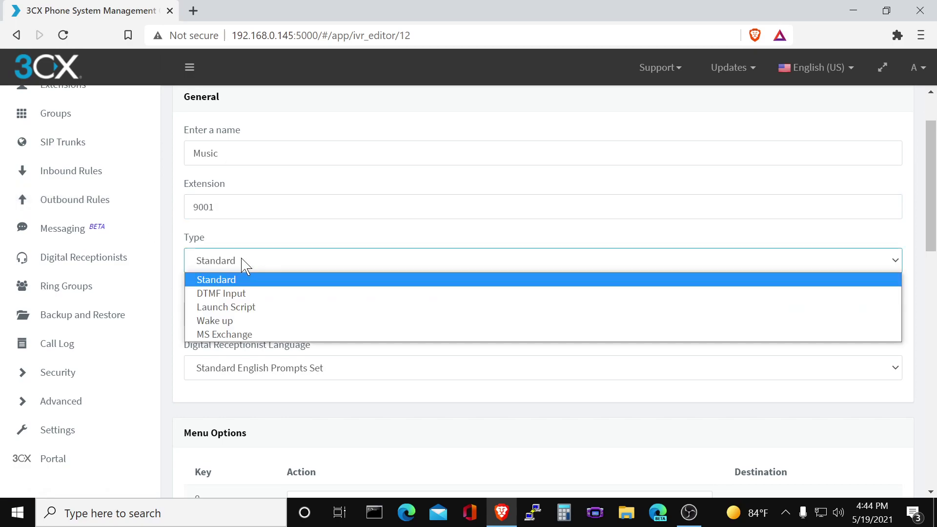
pyautogui.click(262, 253)
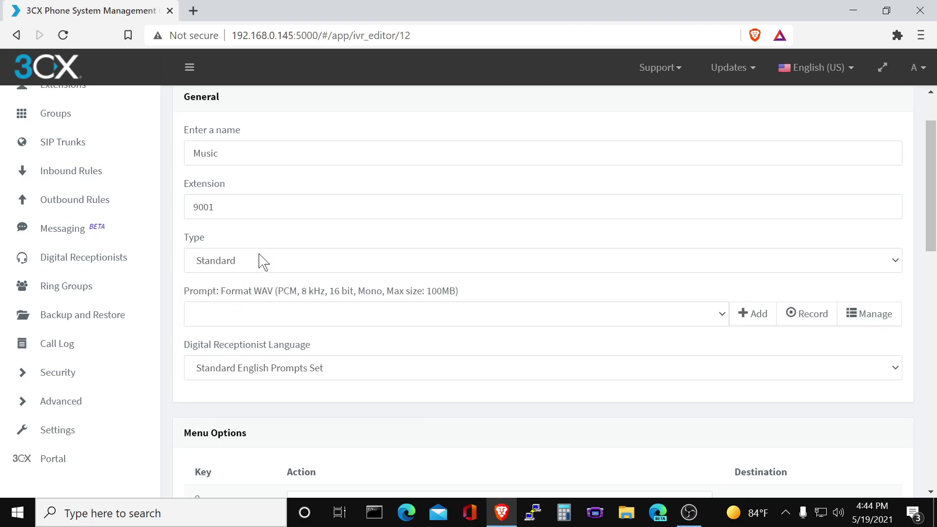
pyautogui.click(250, 320)
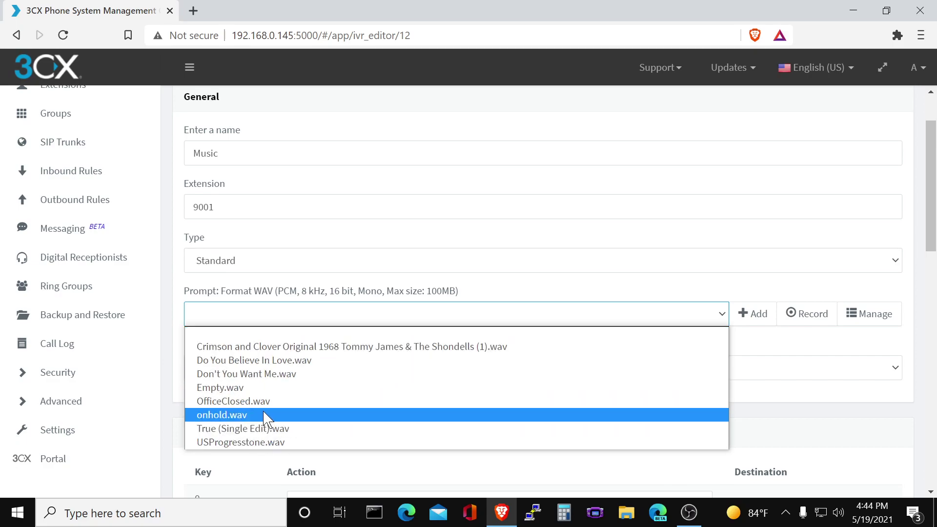
pyautogui.click(265, 348)
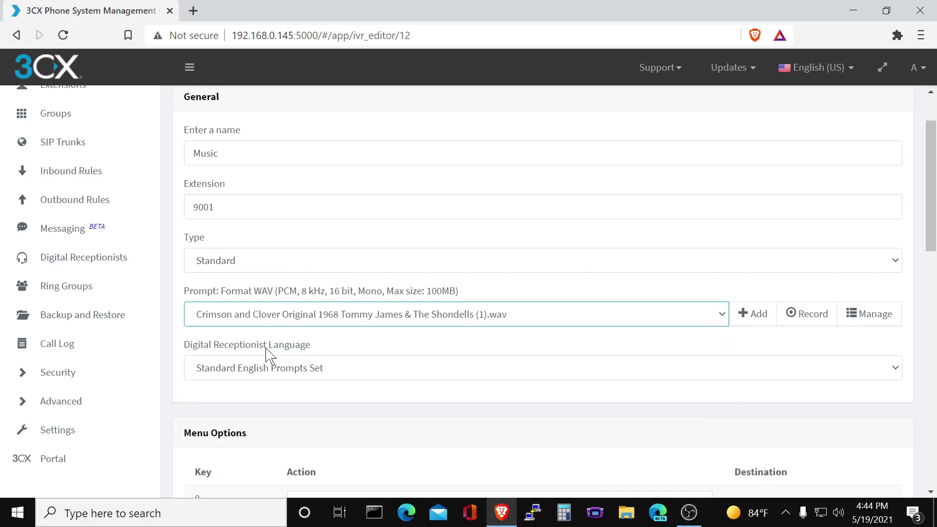
# Set menu option 0 to Play Prompt and Exit with "Don't You Want Me.wav" as the destination.
pyautogui.scroll(-3, 268, 389)
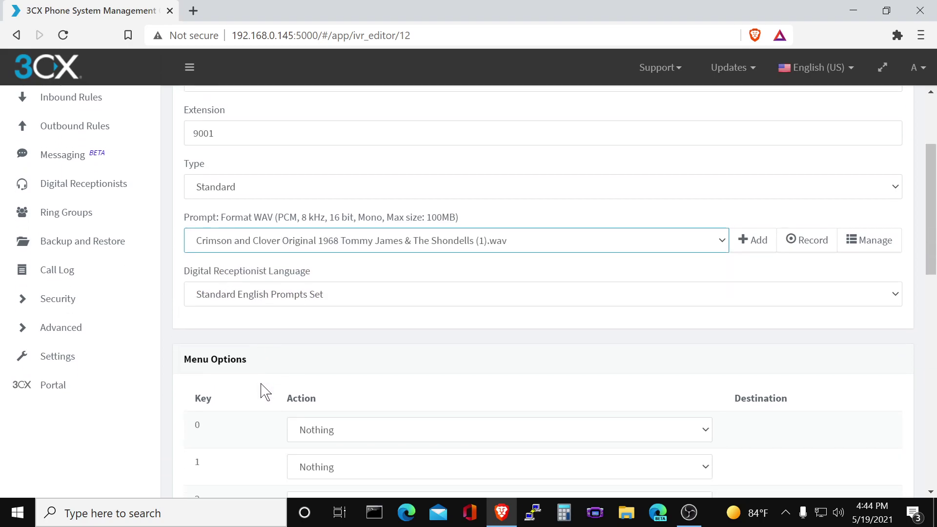
pyautogui.scroll(-3, 274, 317)
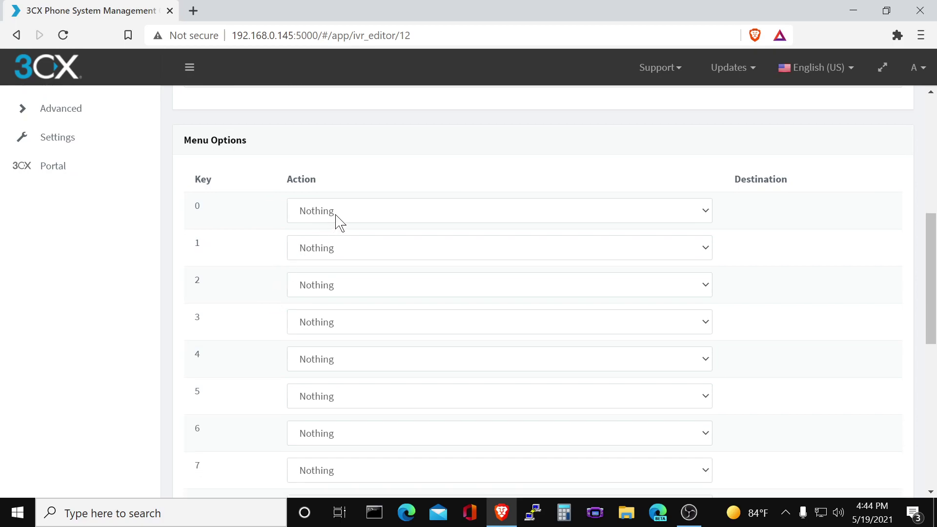
pyautogui.click(338, 222)
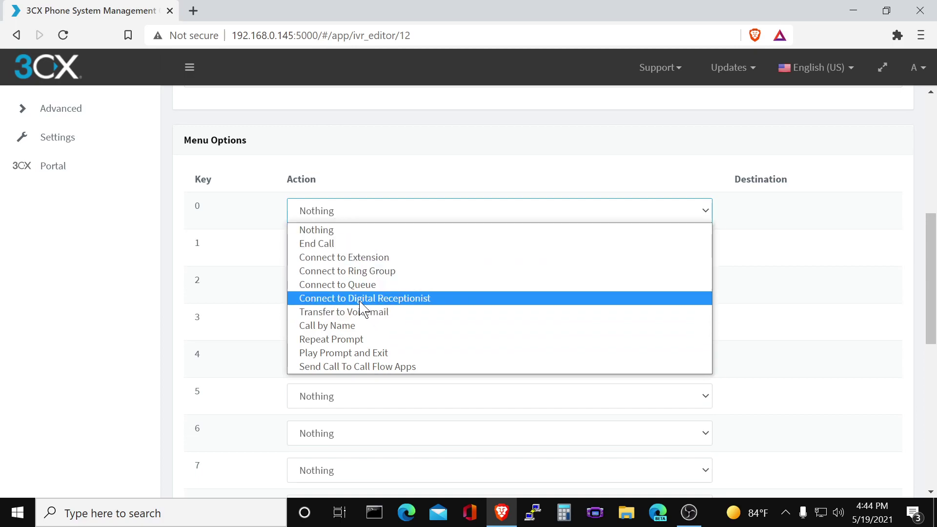
pyautogui.click(385, 354)
pyautogui.click(458, 215)
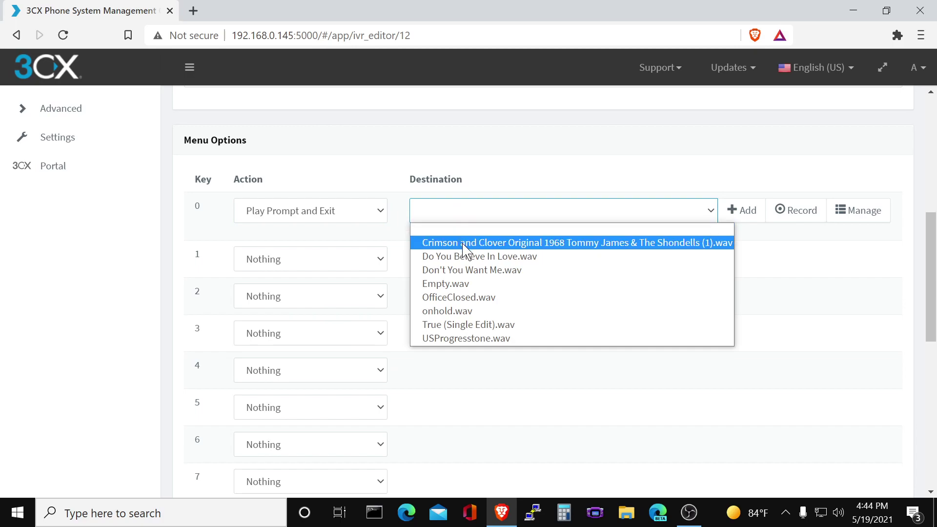
pyautogui.click(467, 269)
# Set menu option 1 to Play Prompt and Exit with "Do You Believe In Love.wav" as the destination.
pyautogui.click(346, 259)
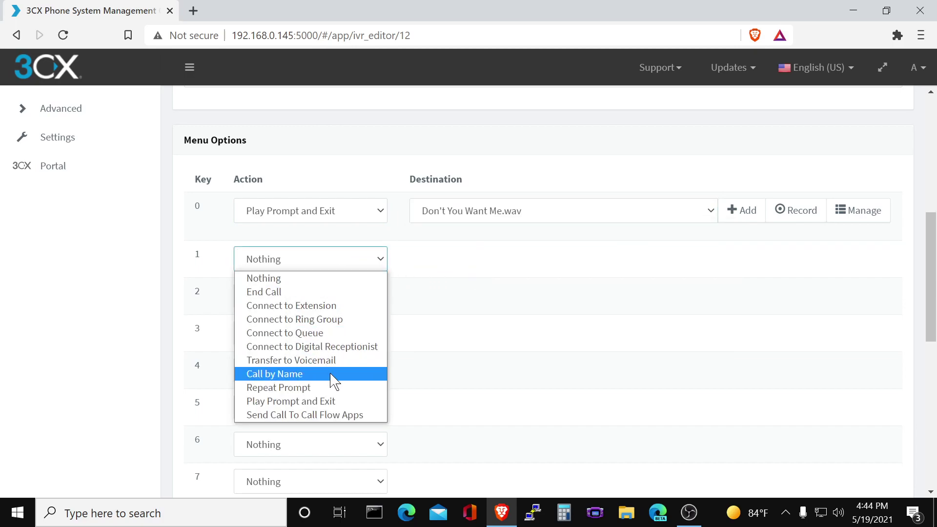
pyautogui.click(333, 405)
pyautogui.click(462, 259)
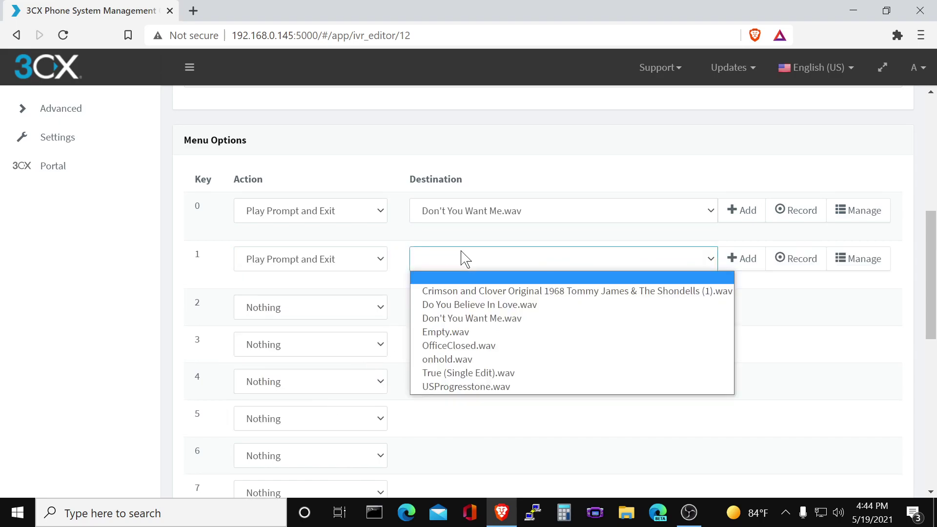
pyautogui.click(459, 319)
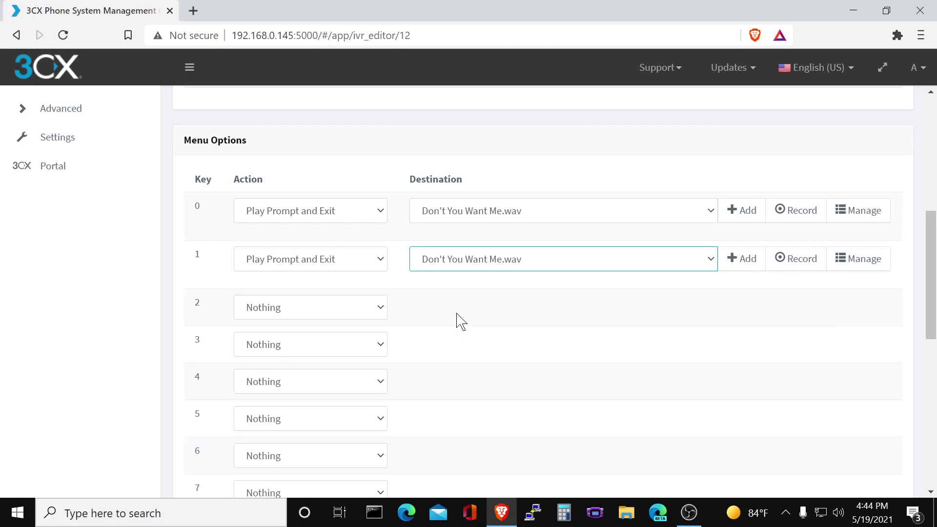
pyautogui.click(471, 264)
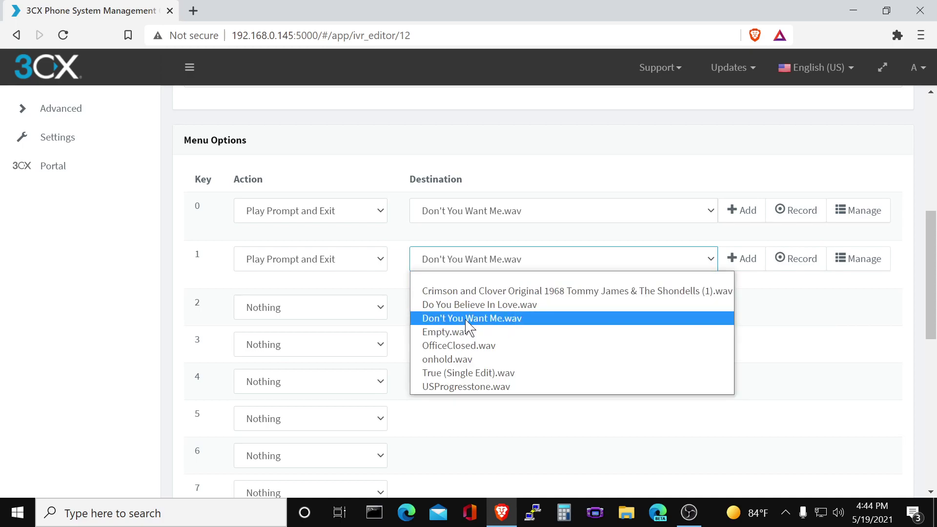
pyautogui.click(469, 305)
# Set menu option 2 to Play Prompt and Exit with "True (Single Edit).wav" as the destination.
pyautogui.click(336, 309)
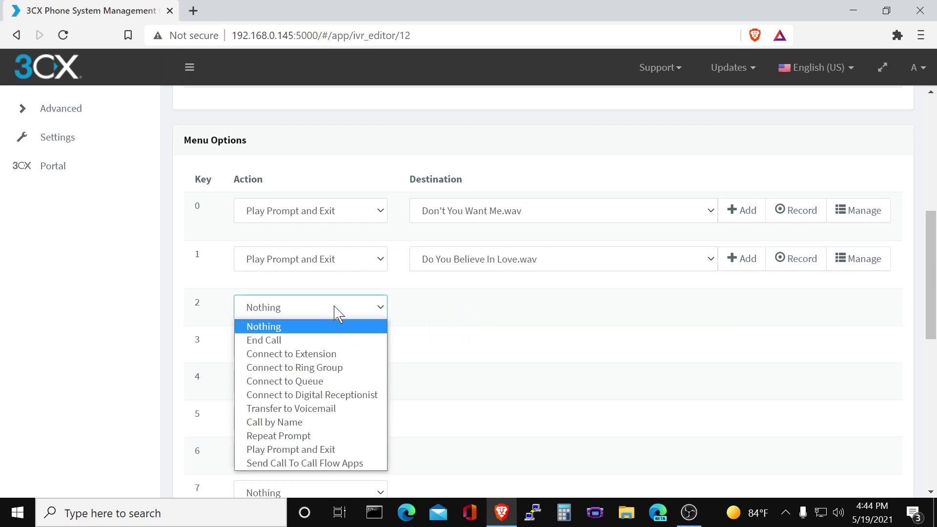
pyautogui.click(318, 449)
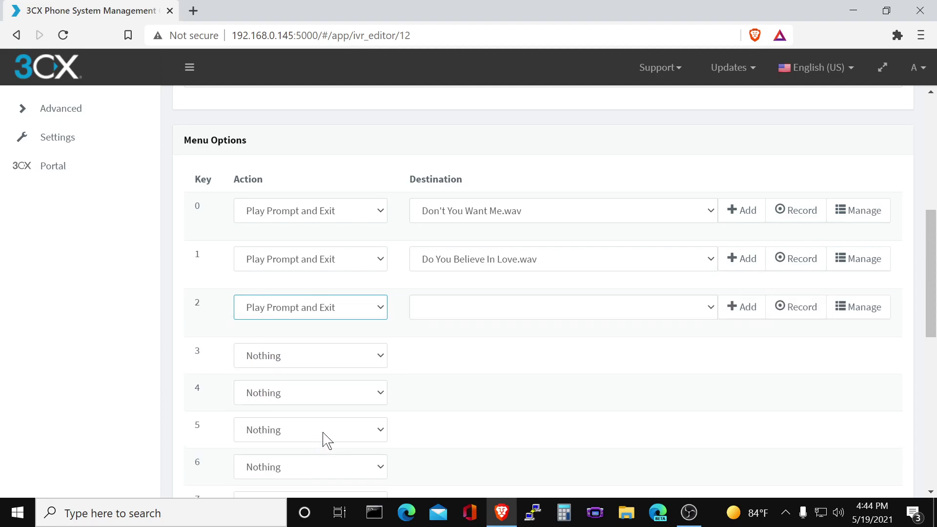
pyautogui.click(440, 310)
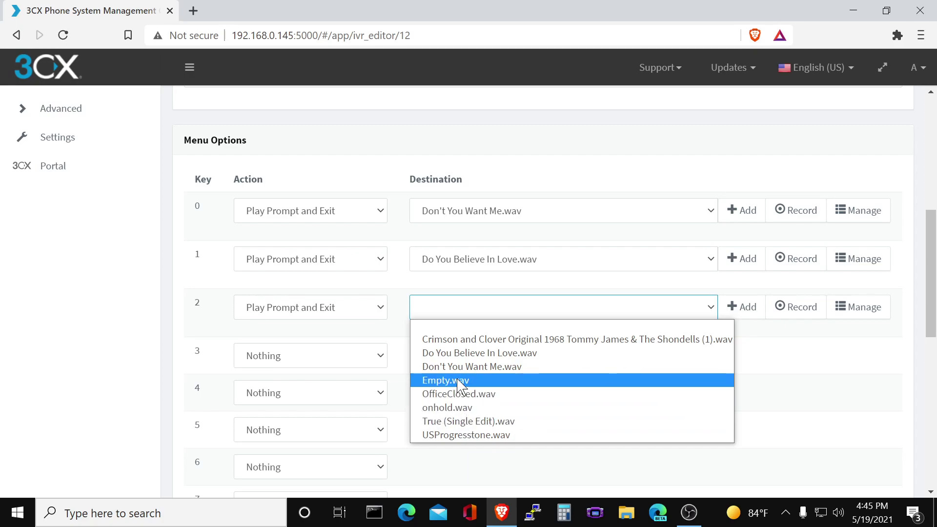
pyautogui.click(461, 421)
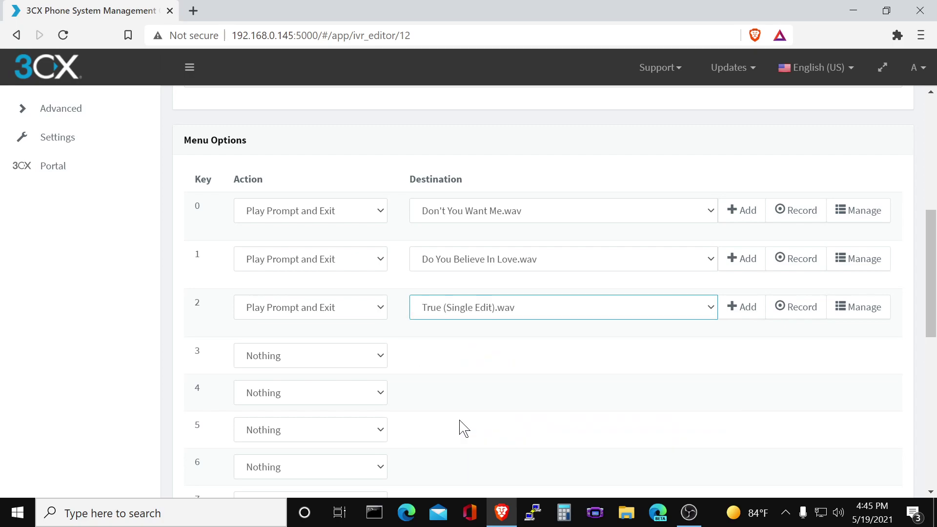
# Set menu option 3 to Play Prompt and Exit with the Crimson and Clover WAV file as the destination.
pyautogui.click(373, 360)
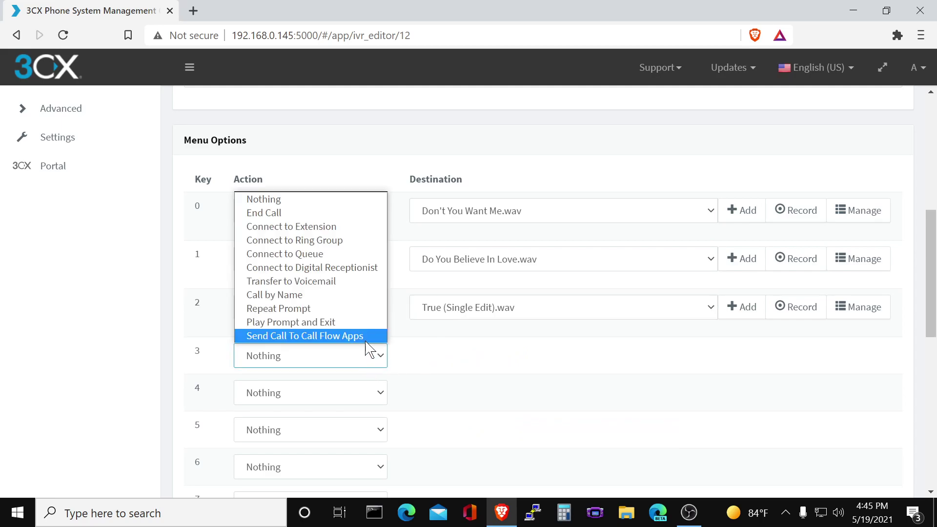
pyautogui.click(351, 324)
pyautogui.click(436, 355)
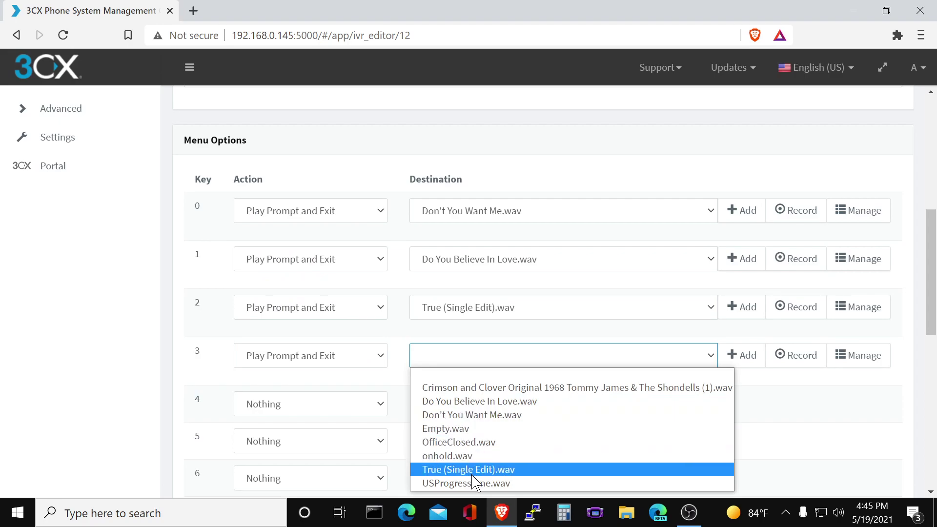
pyautogui.click(481, 388)
pyautogui.click(459, 415)
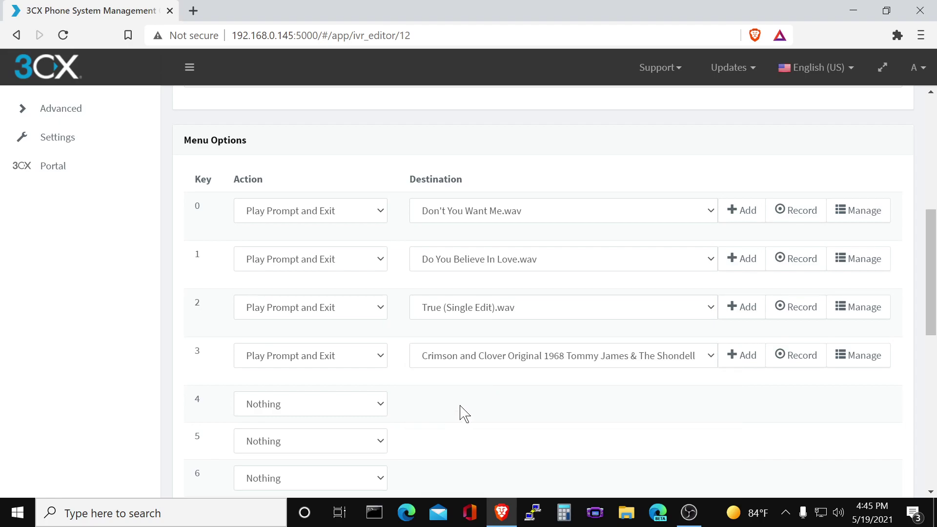
# Set the no-input destination to Repeat Prompt and check the options for invalid input.
pyautogui.scroll(-10, 429, 397)
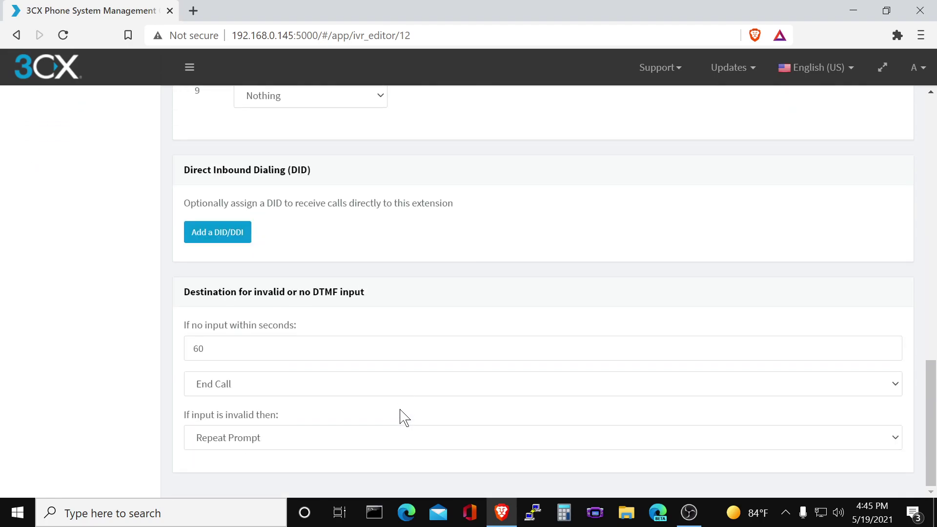
pyautogui.scroll(1, 397, 418)
pyautogui.scroll(-1, 380, 412)
pyautogui.click(249, 391)
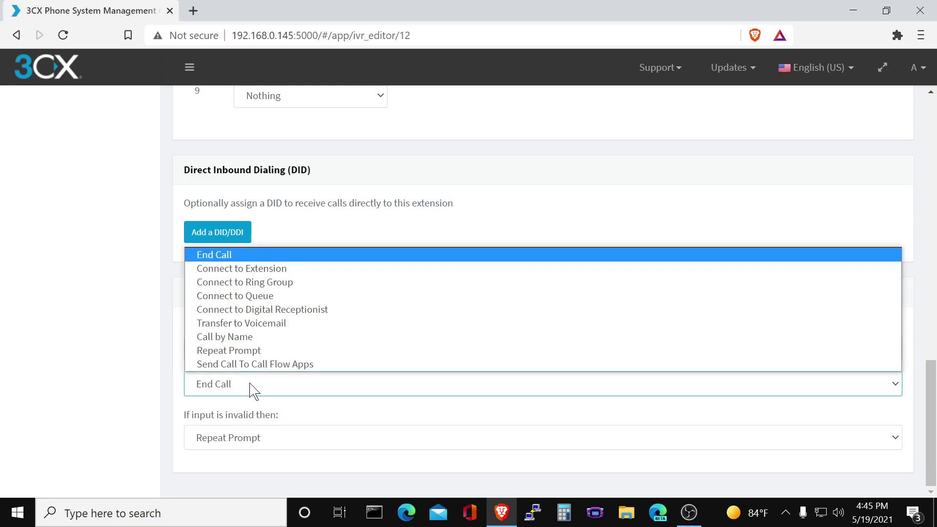
pyautogui.click(260, 352)
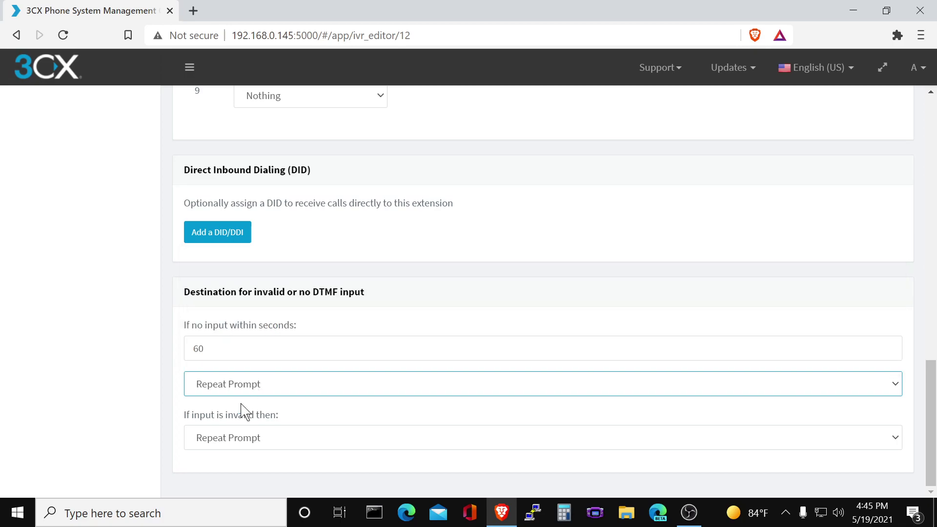
pyautogui.click(244, 434)
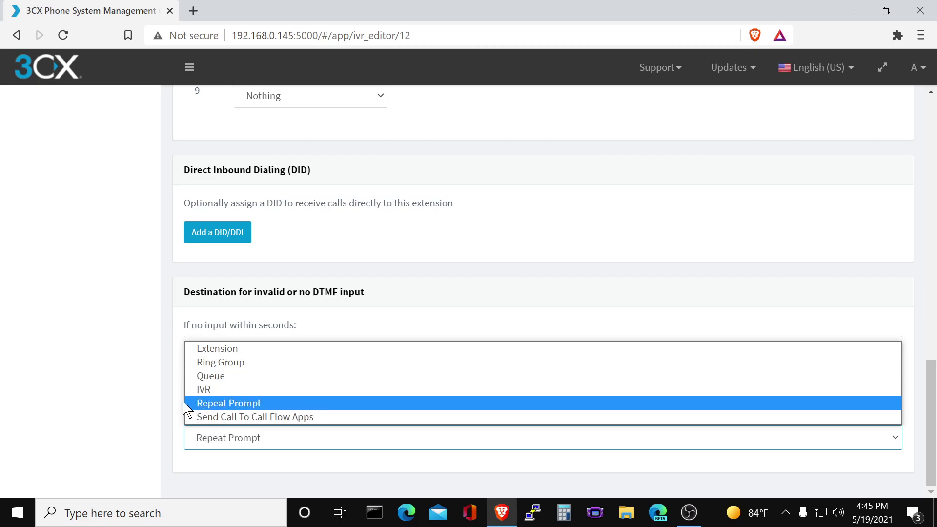
pyautogui.click(163, 404)
# Set the no-input destination to End Call and keep Repeat Prompt for invalid input.
pyautogui.click(244, 390)
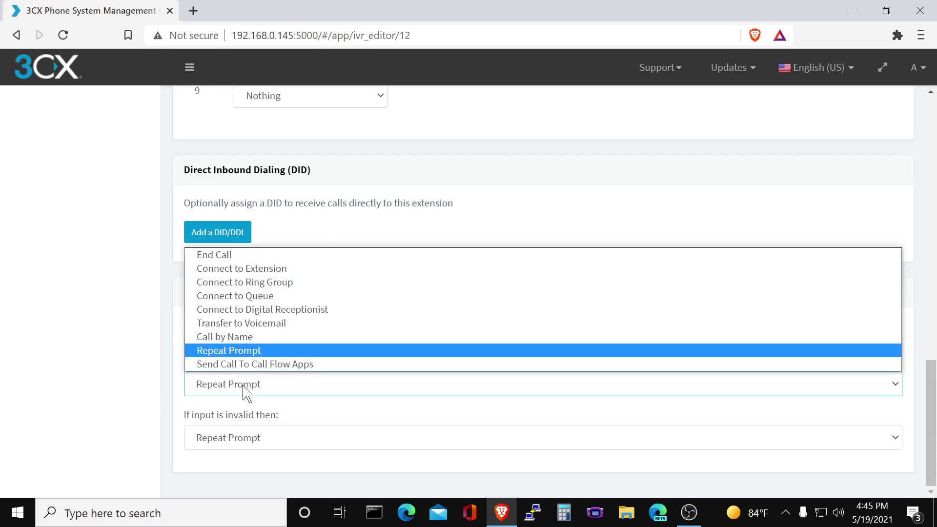
pyautogui.click(244, 266)
pyautogui.click(236, 437)
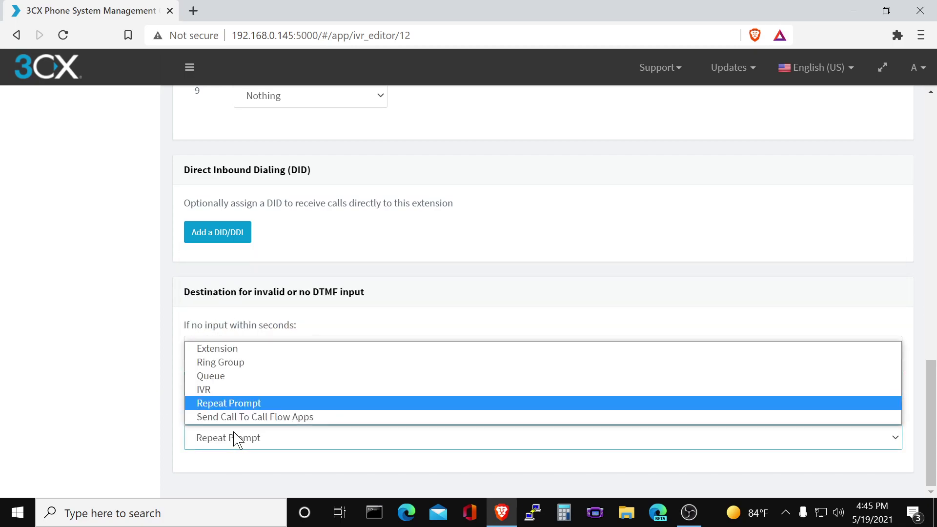
pyautogui.click(248, 404)
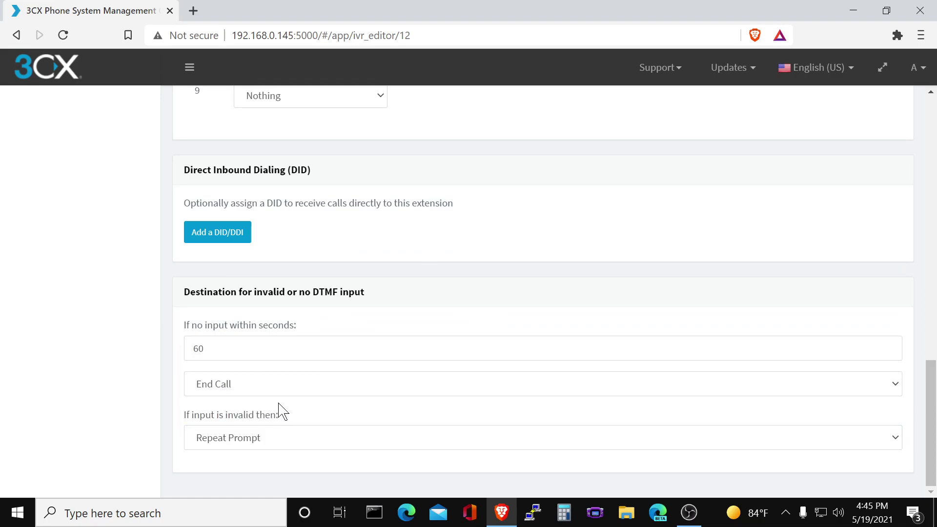
# Save the new Music digital receptionist with its prompt and menu options.
pyautogui.scroll(20, 282, 413)
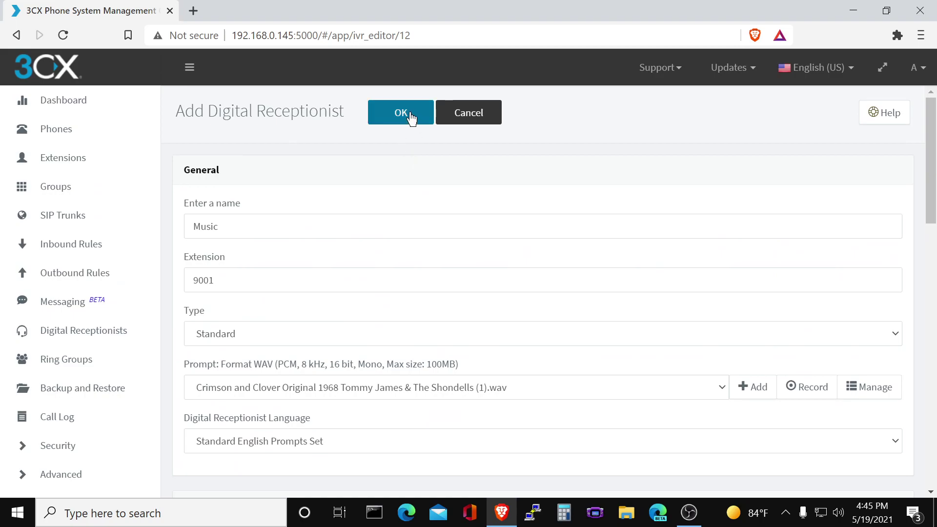
pyautogui.click(410, 119)
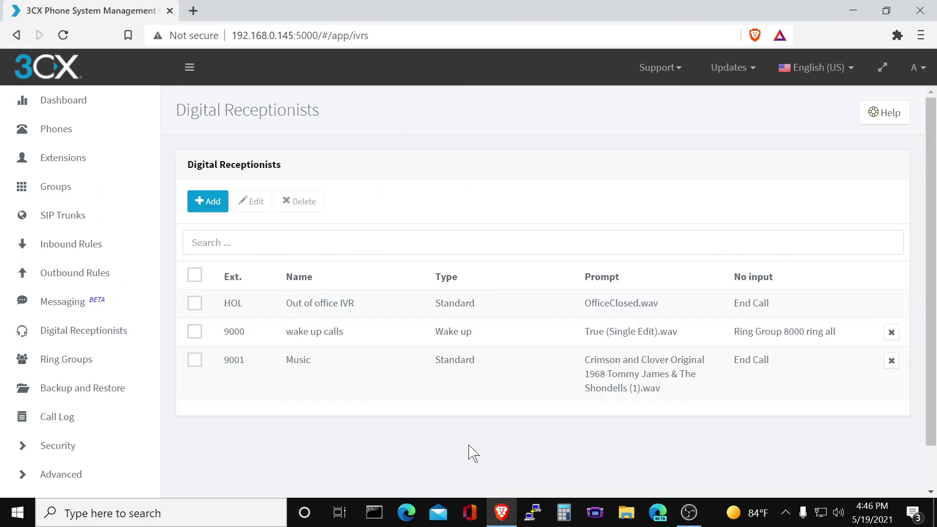
pyautogui.moveTo(700, 519)
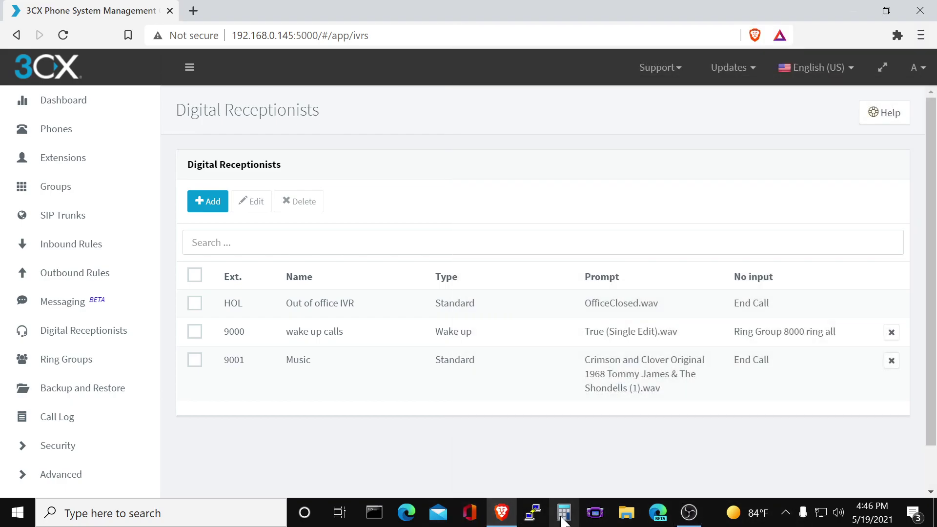
# Launch the 3CXPhone for Windows softphone and bring its window onto the screen.
pyautogui.press('super')
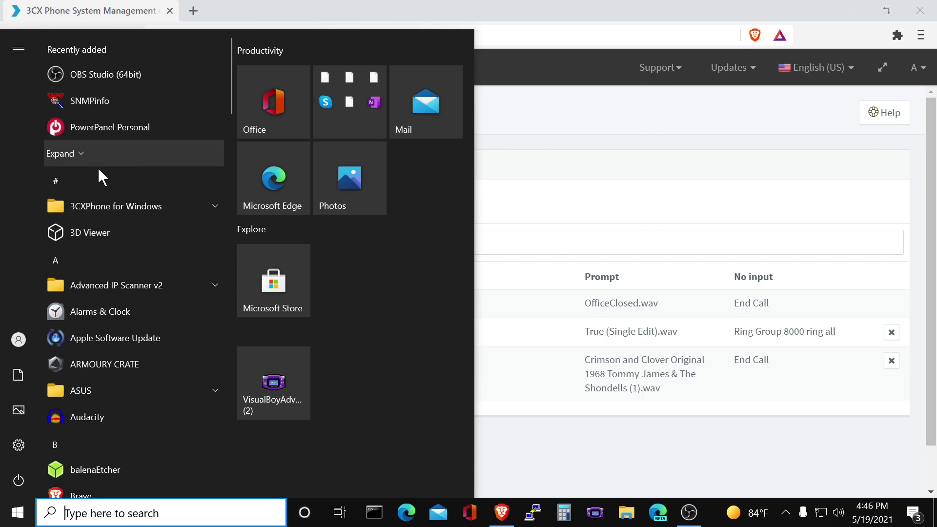
pyautogui.click(113, 206)
pyautogui.click(161, 233)
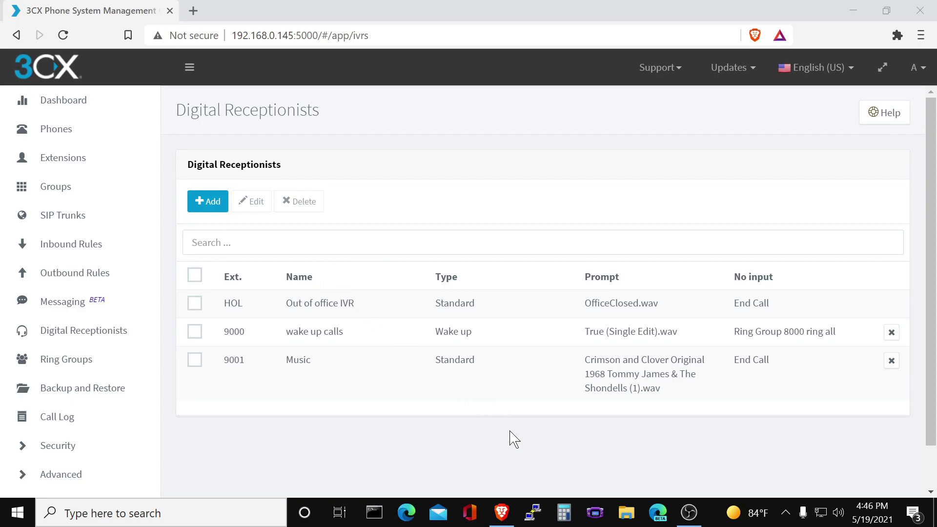
pyautogui.click(4, 522)
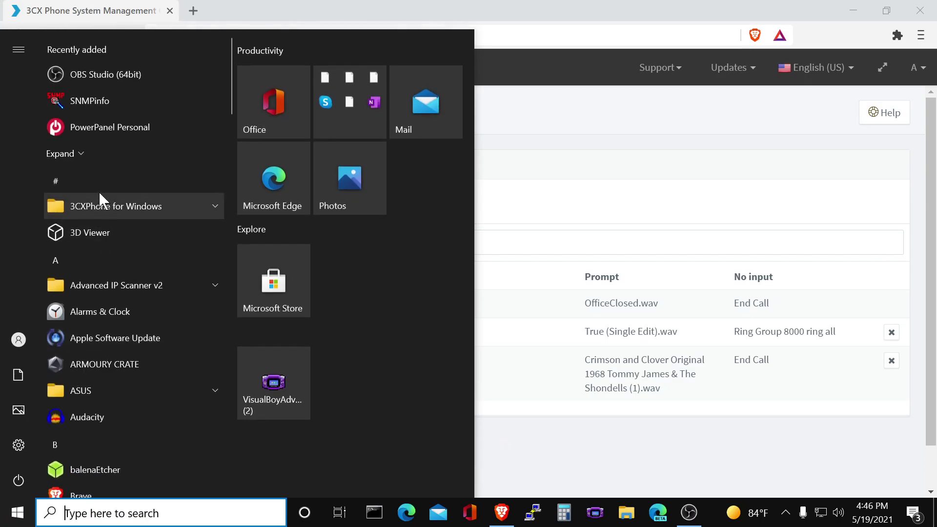
pyautogui.click(121, 202)
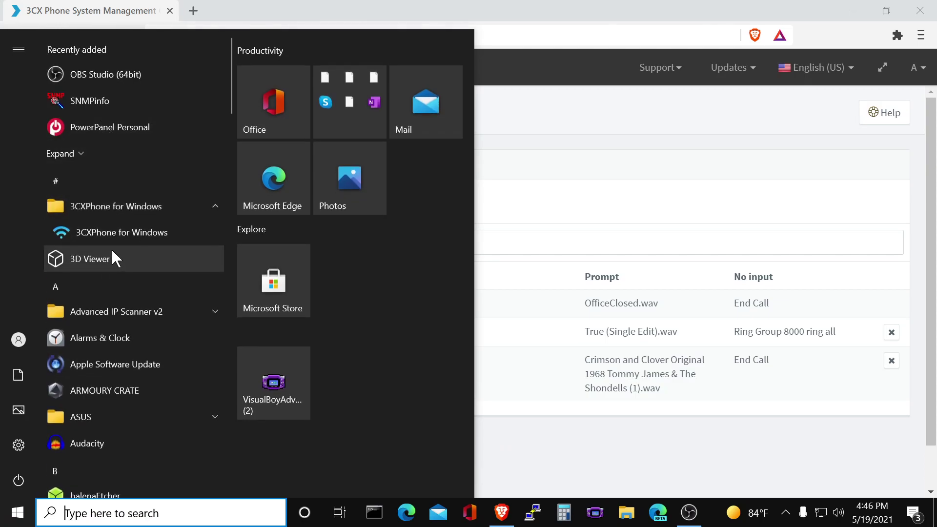
pyautogui.click(118, 231)
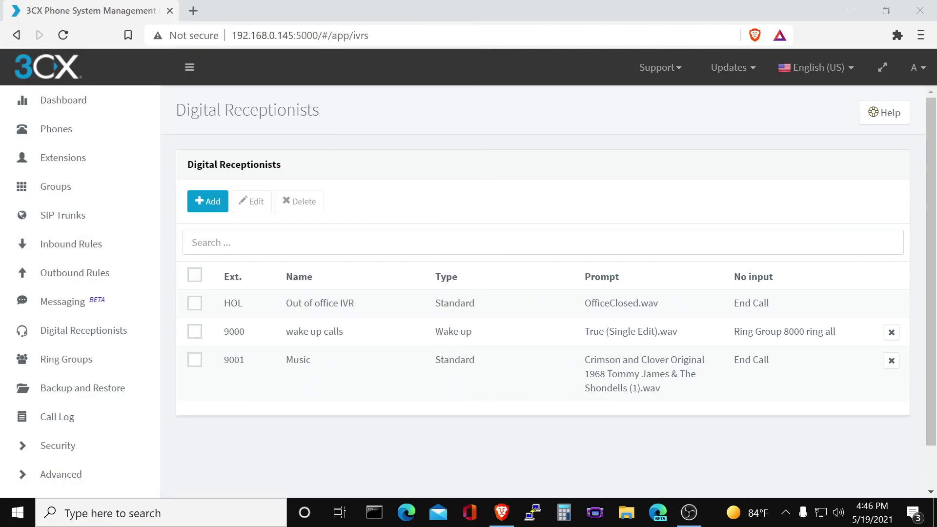
pyautogui.click(785, 512)
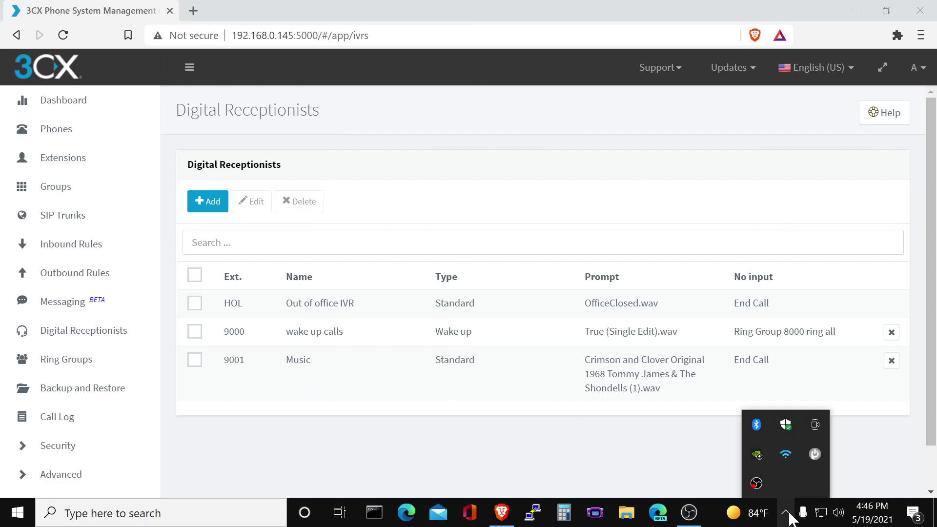
pyautogui.click(784, 454)
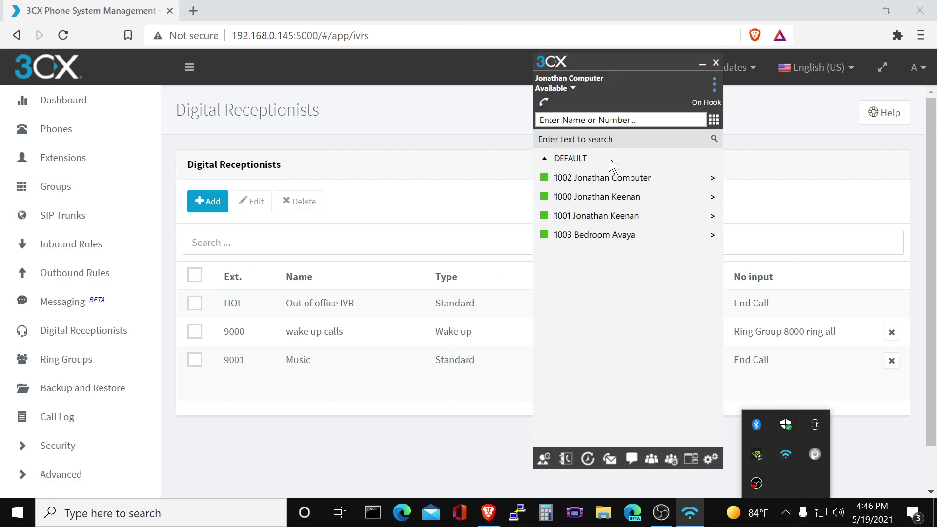
# Review the softphone's available speaker and microphone devices in Audio Options, keeping Primary Sound Driver for both.
pyautogui.click(711, 84)
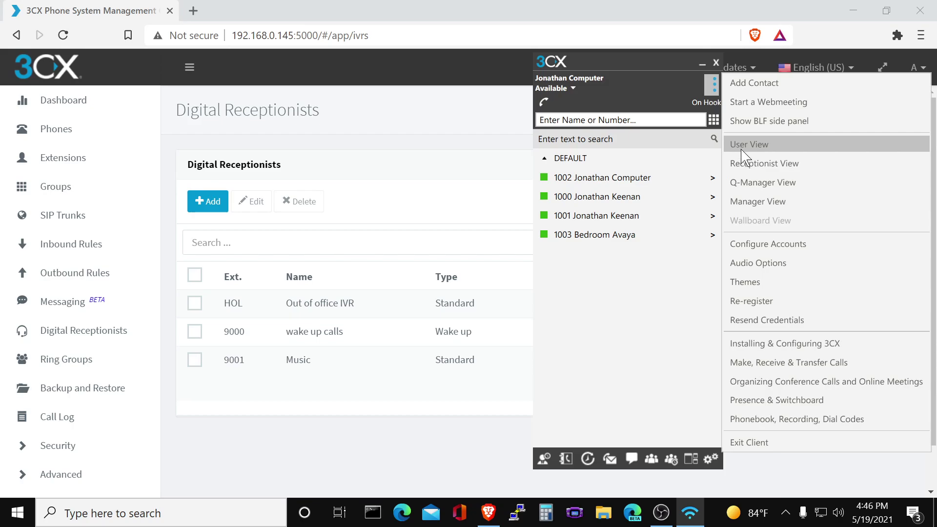
pyautogui.click(758, 262)
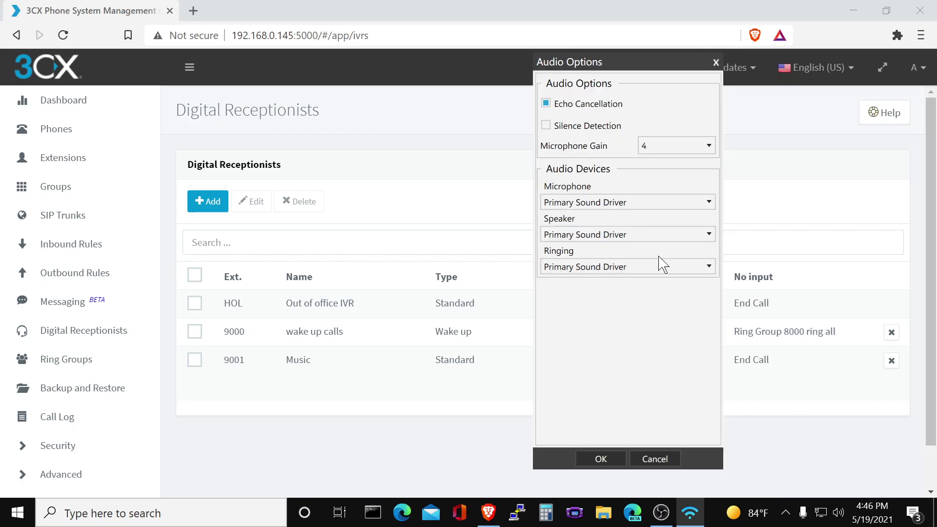
pyautogui.click(613, 234)
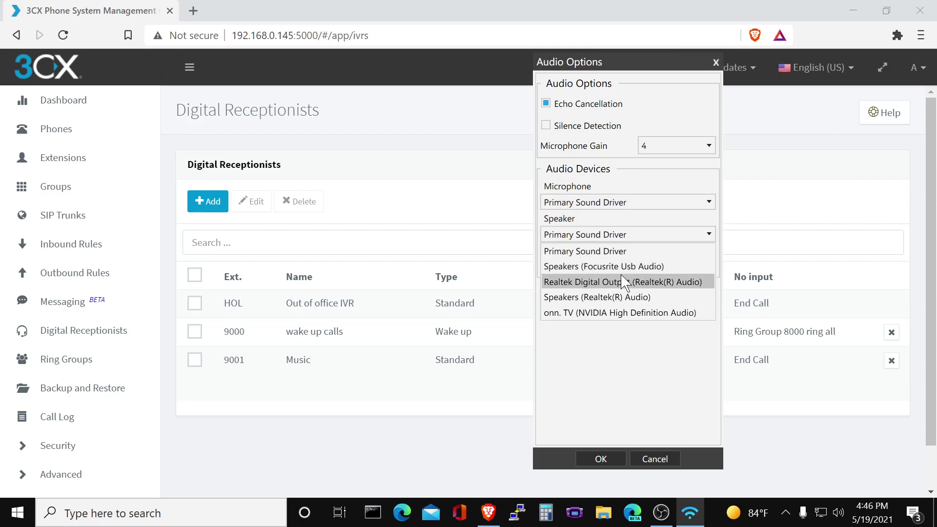
pyautogui.click(602, 367)
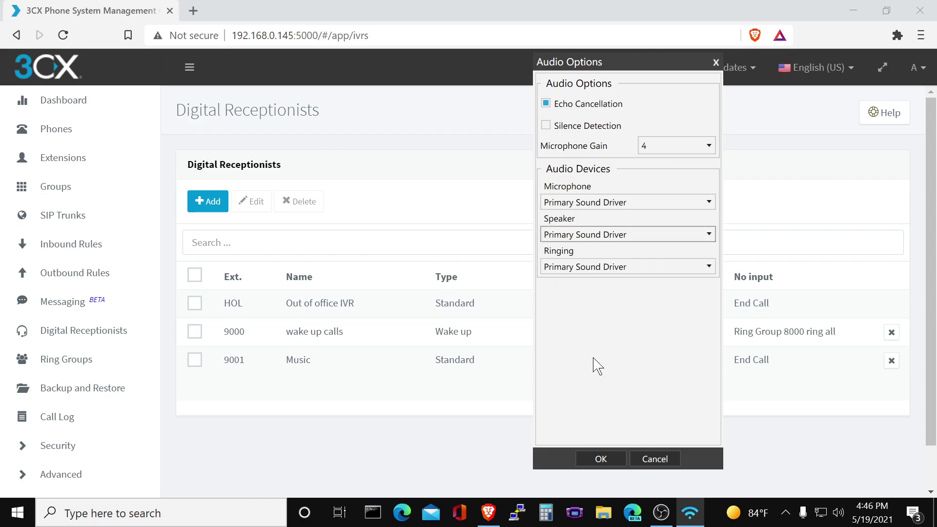
pyautogui.click(598, 200)
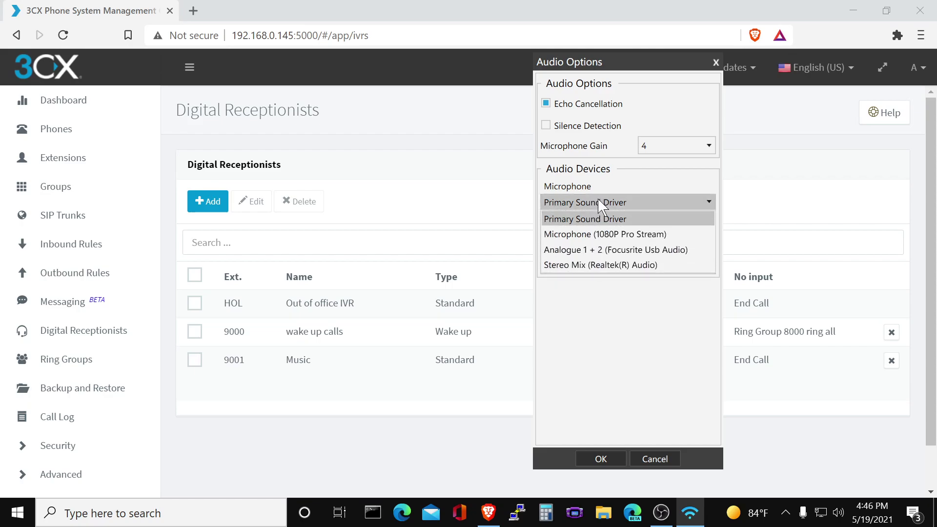
pyautogui.click(614, 187)
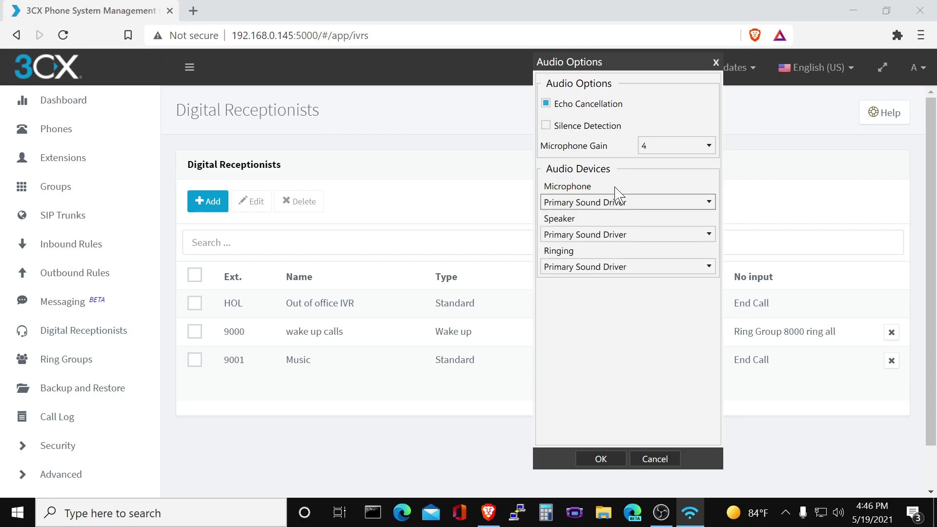
pyautogui.click(617, 239)
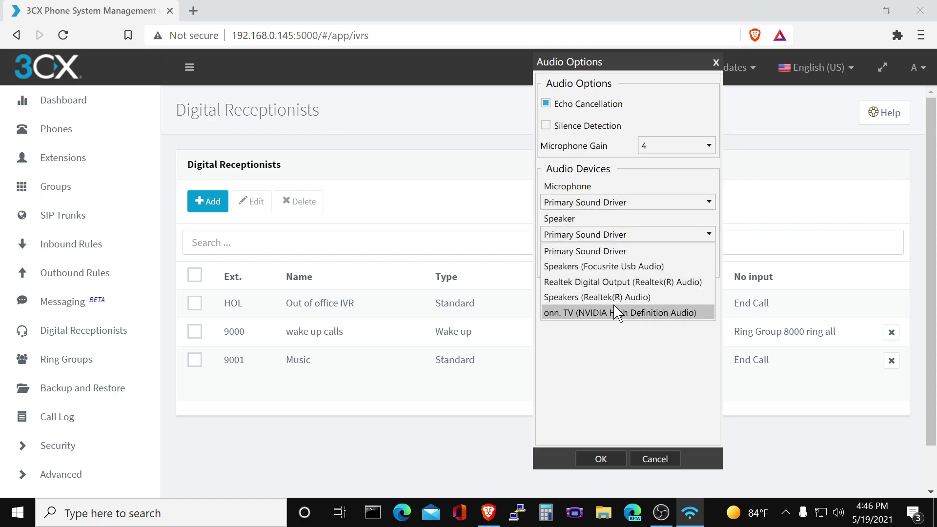
pyautogui.click(609, 356)
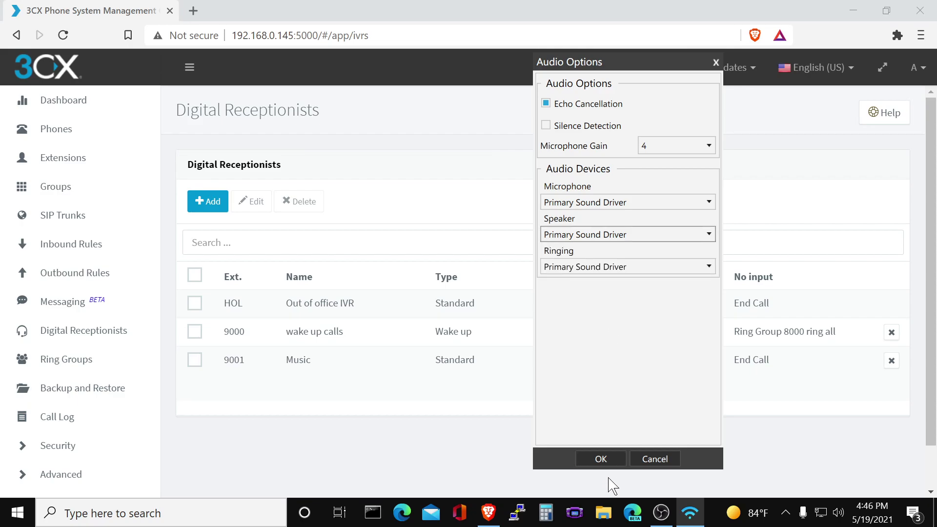
pyautogui.click(612, 459)
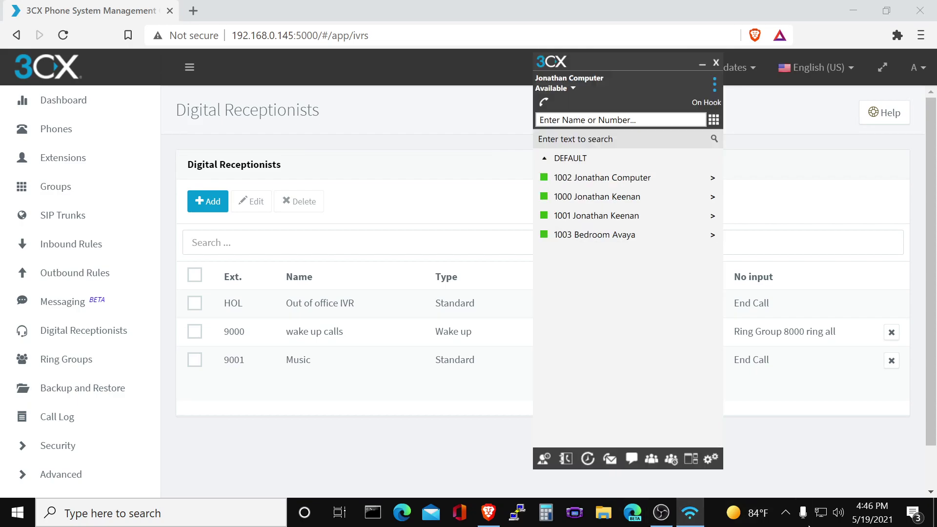
pyautogui.click(786, 513)
pyautogui.click(786, 512)
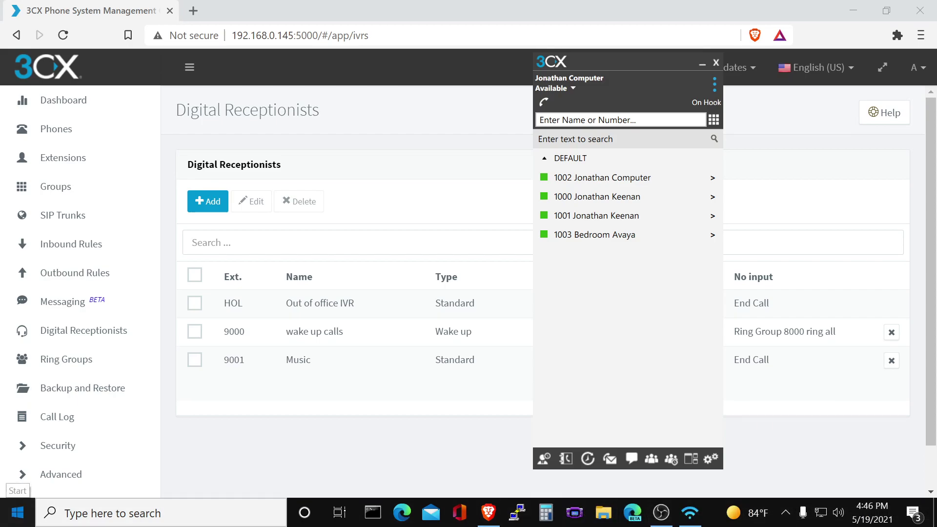
pyautogui.click(18, 512)
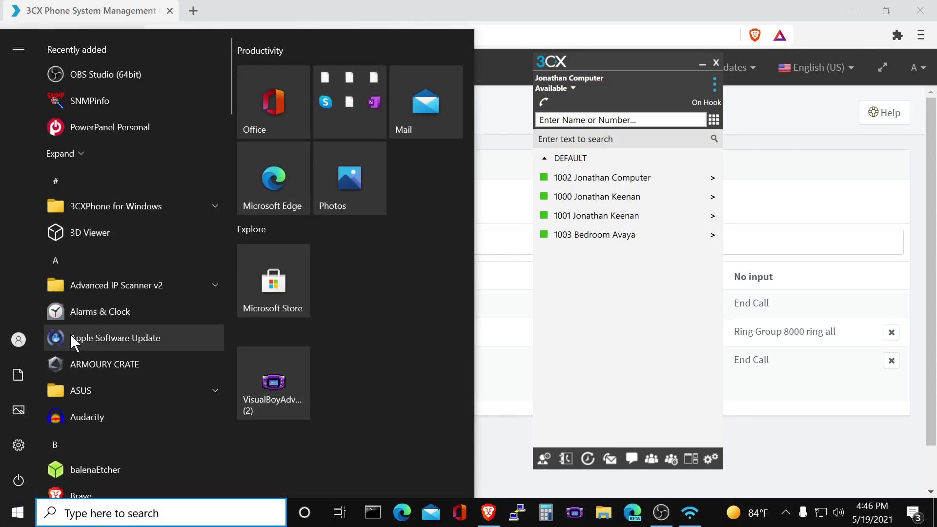
pyautogui.scroll(-2, 59, 473)
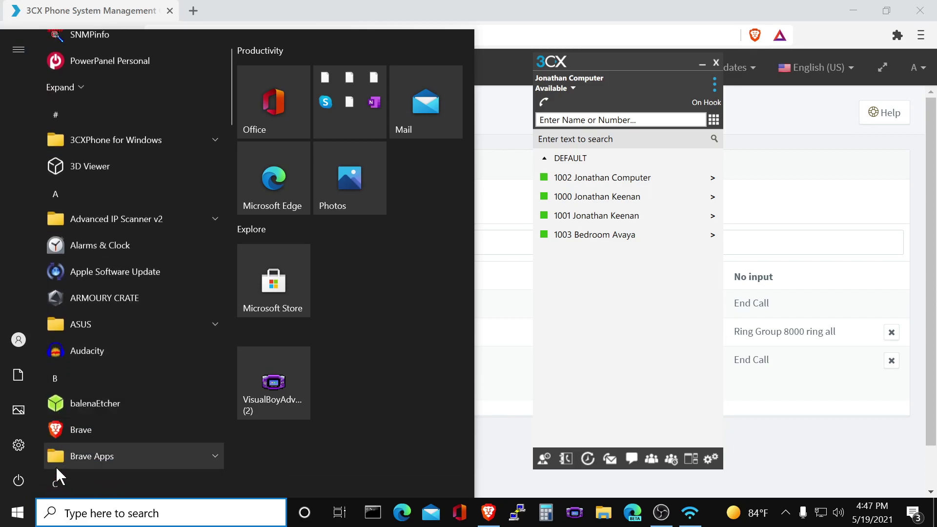
pyautogui.scroll(-2, 57, 467)
pyautogui.click(17, 442)
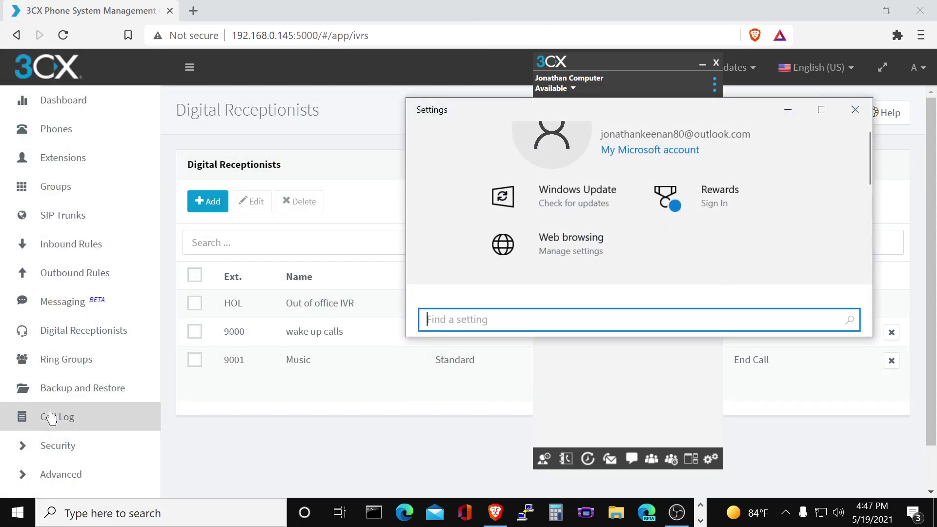
pyautogui.click(852, 106)
# Examine the playback and recording devices in the Windows Sound settings, including the default device on each list.
pyautogui.rightClick(837, 512)
pyautogui.click(820, 467)
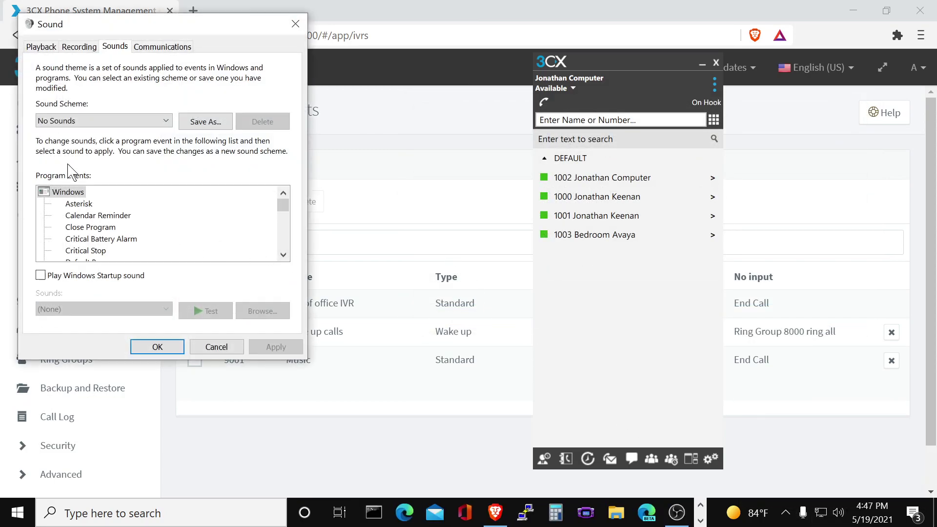
pyautogui.click(41, 47)
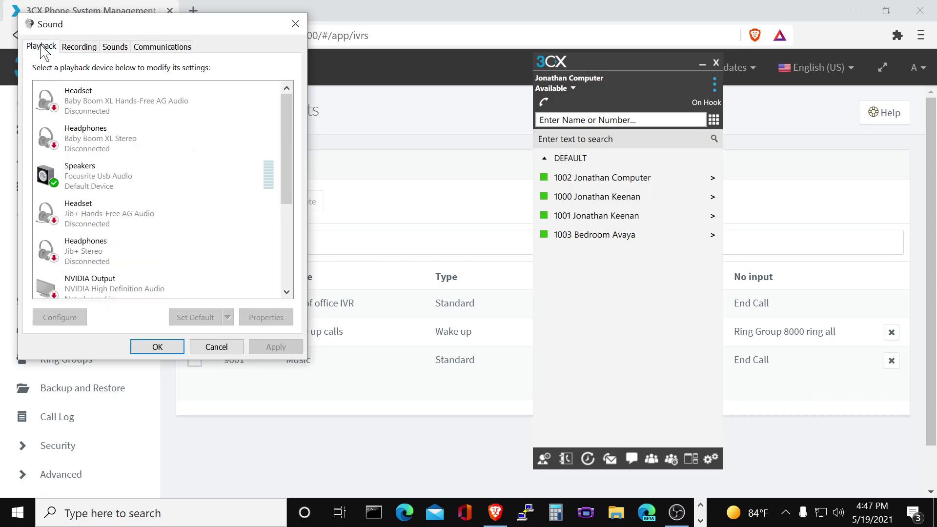
pyautogui.scroll(-2, 104, 161)
pyautogui.scroll(-4, 124, 227)
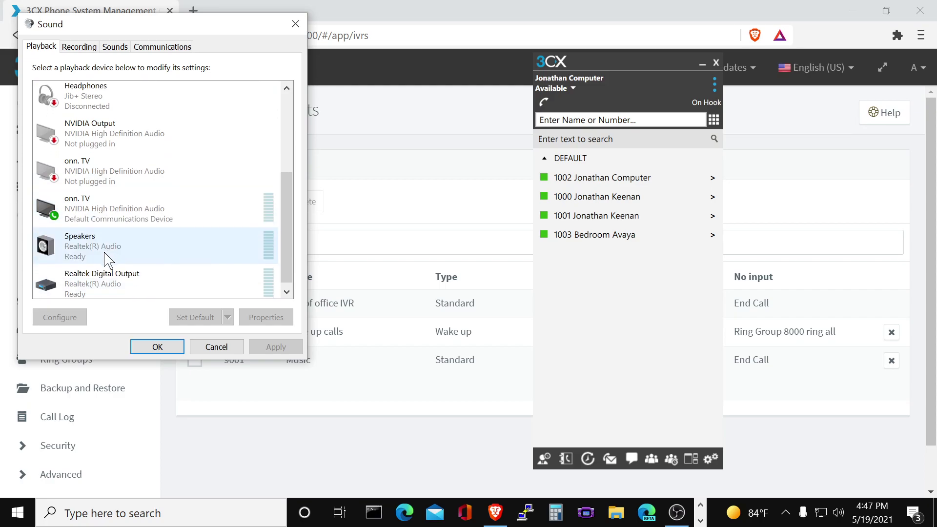
pyautogui.rightClick(162, 245)
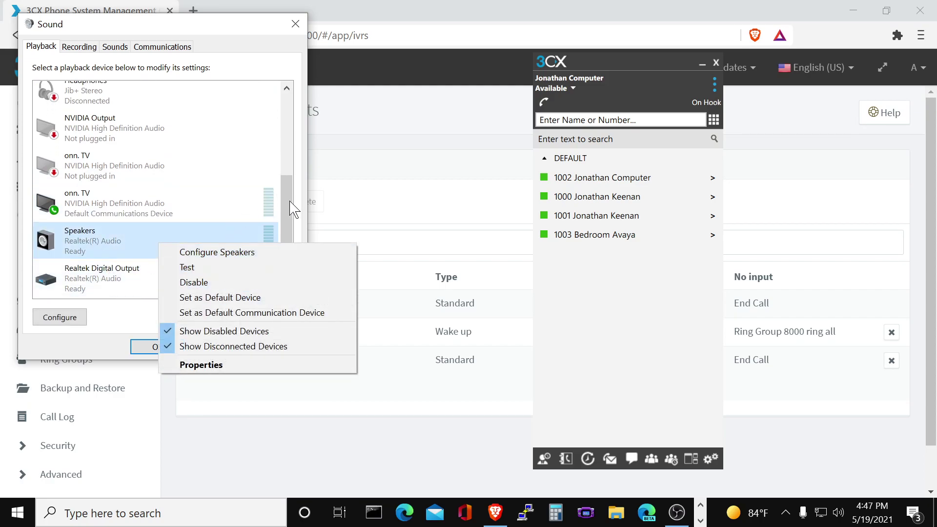
pyautogui.moveTo(286, 210); pyautogui.dragTo(289, 96)
pyautogui.click(101, 51)
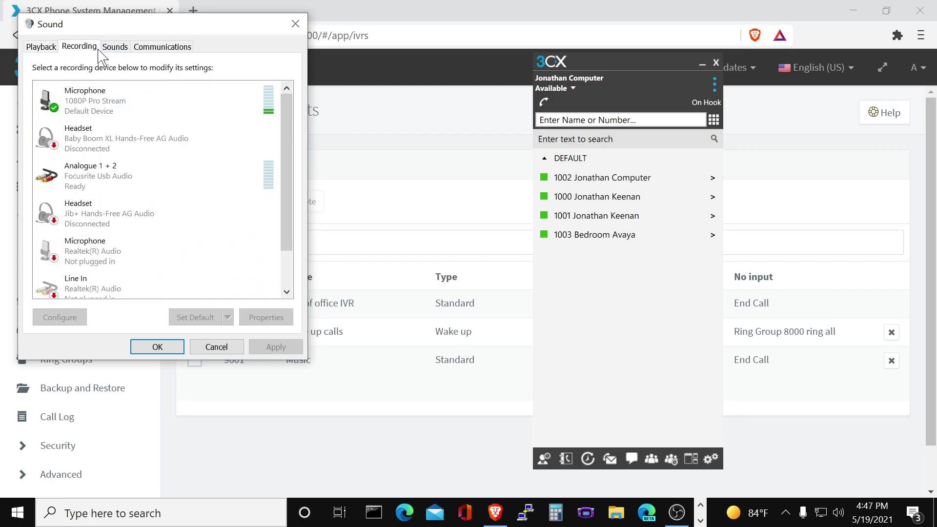
pyautogui.click(154, 346)
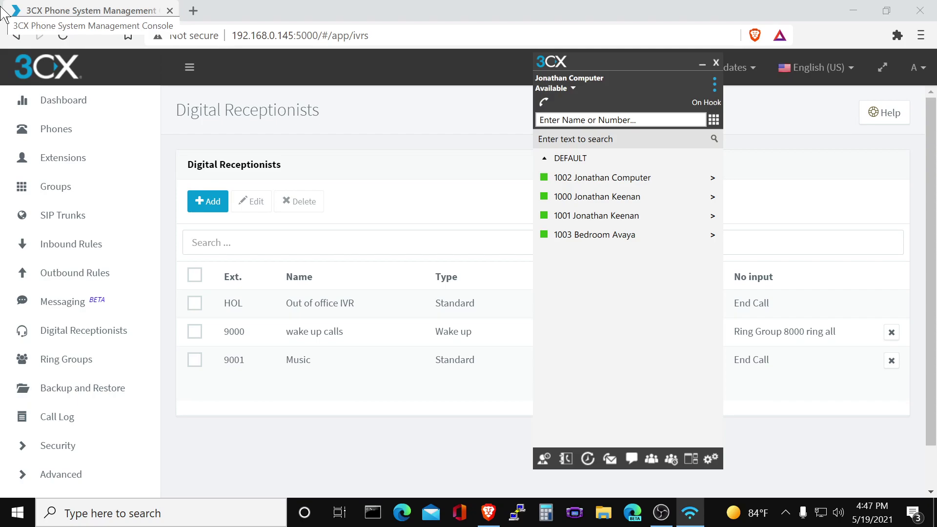
# Close the 3CX softphone window and switch to OBS Studio.
pyautogui.click(716, 64)
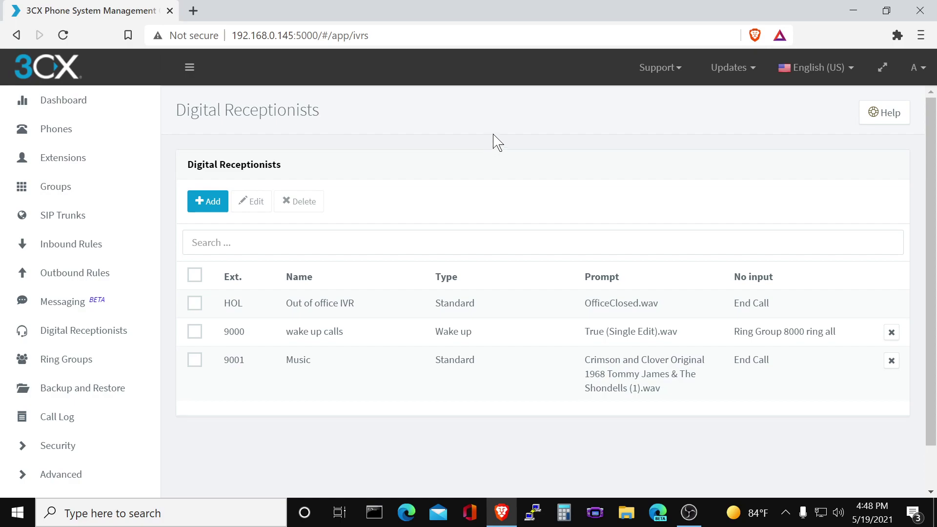
pyautogui.scroll(-1, 521, 160)
pyautogui.scroll(-1, 492, 168)
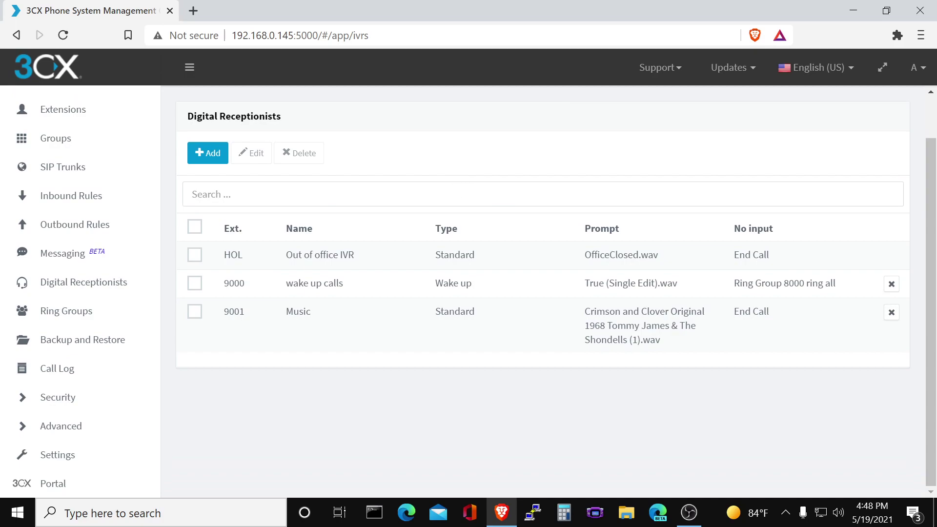
pyautogui.scroll(2, 463, 191)
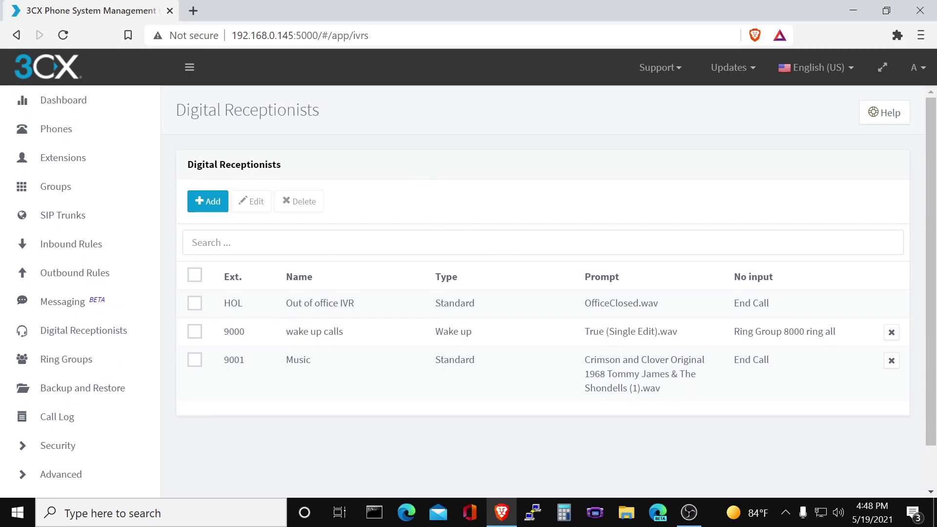
pyautogui.click(688, 513)
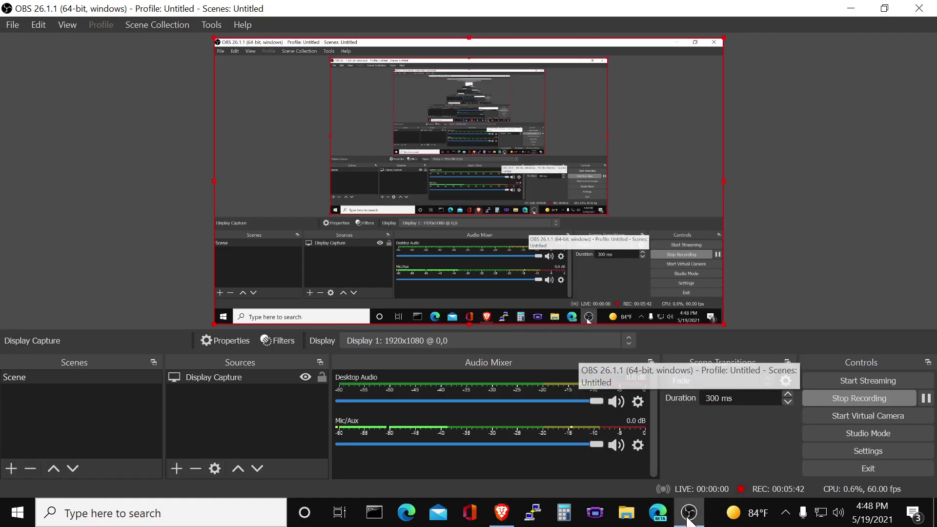